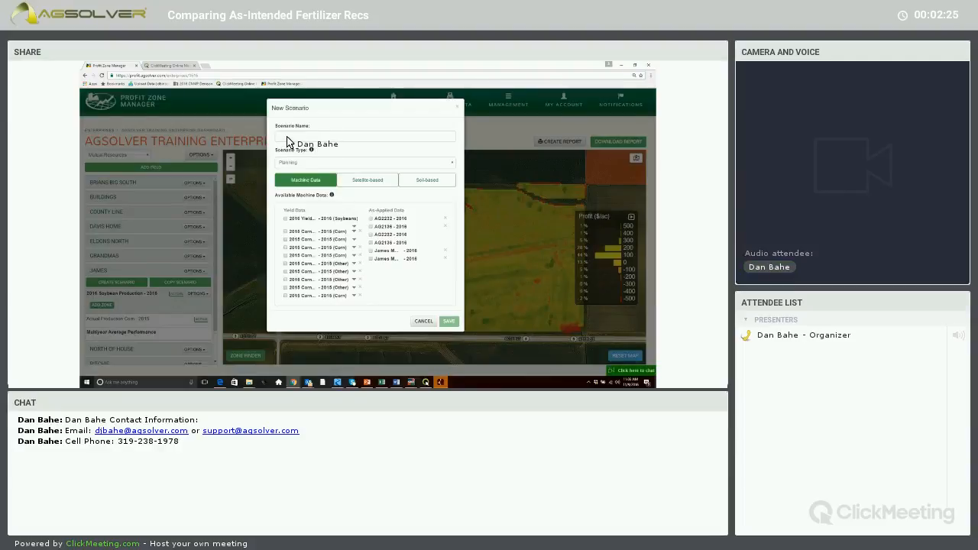
Name the new scenario 2017 Corn Production VRT MAP Application, selecting the second 2015 corn yield dataset and the last 2016 as-applied dataset.
{"action": "left_click", "coordinate": [288, 138]}
{"action": "type", "text": "2016"}
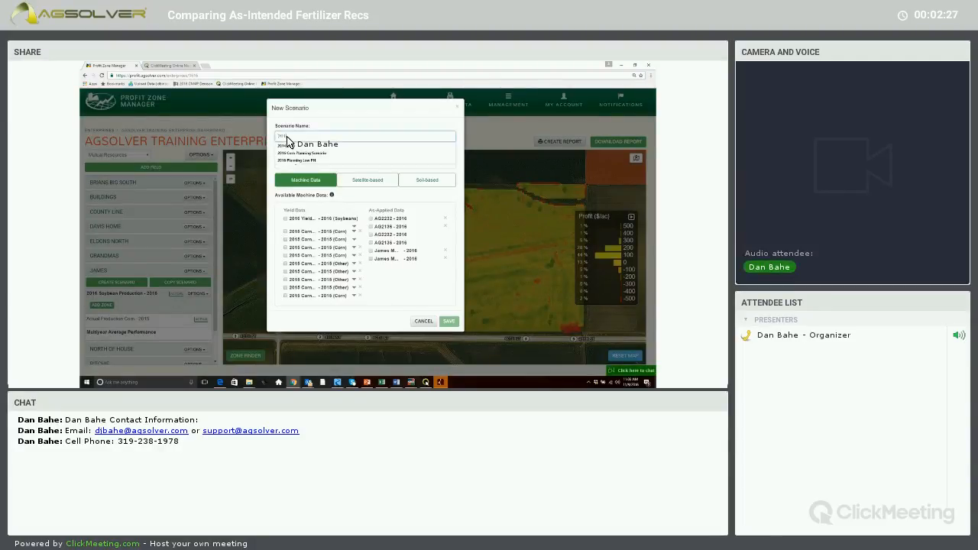
{"action": "type", "text": " Co"}
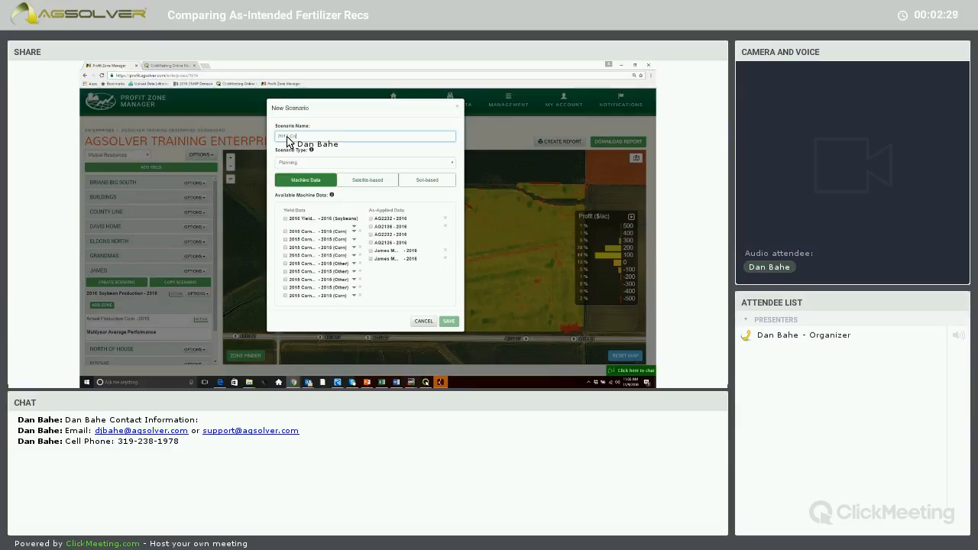
{"action": "type", "text": "rn Production VRT MAP Application"}
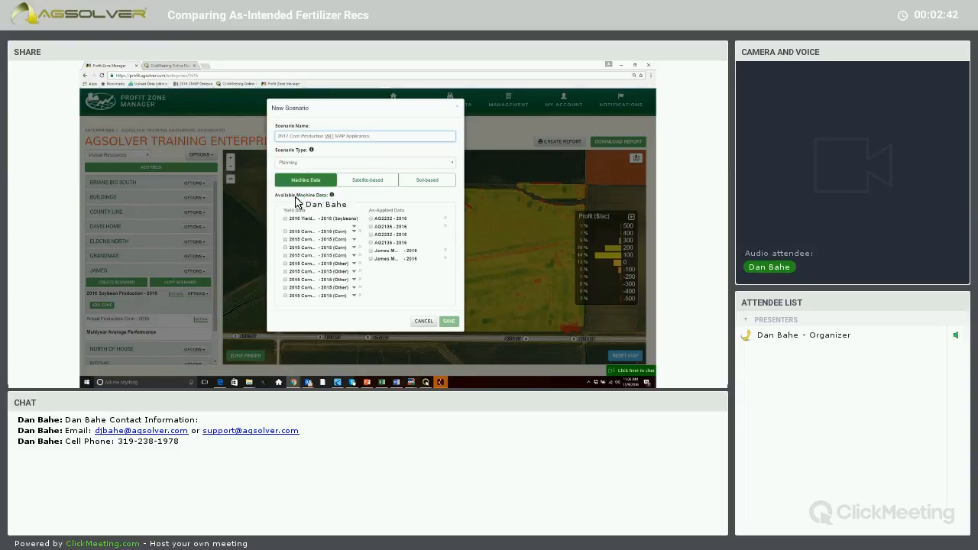
{"action": "left_click", "coordinate": [286, 240]}
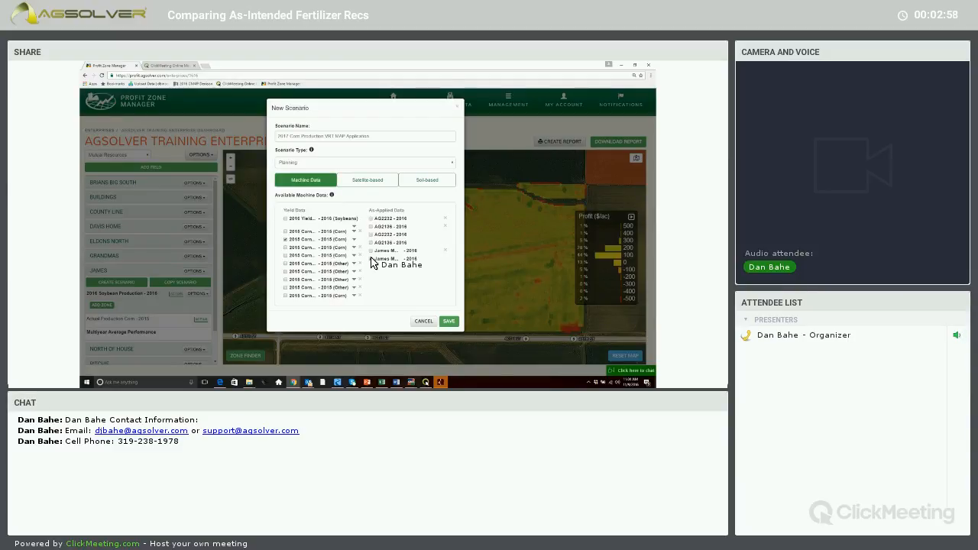
{"action": "left_click", "coordinate": [372, 259]}
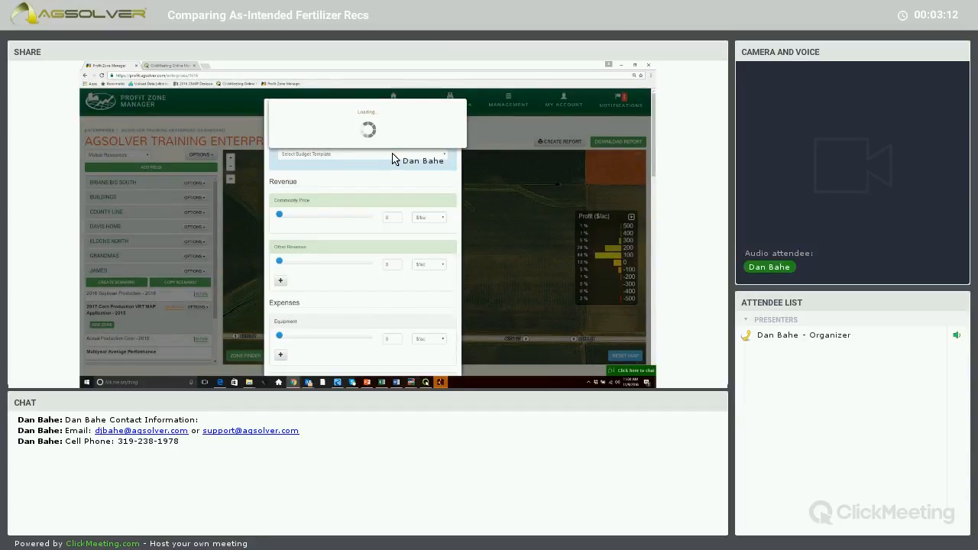
Copy the 2017 Corn Production Crop Budget template into the scenario budget and save it with the MAP VRT as-applied cost at 0.22 $/lb.
{"action": "left_click", "coordinate": [393, 158]}
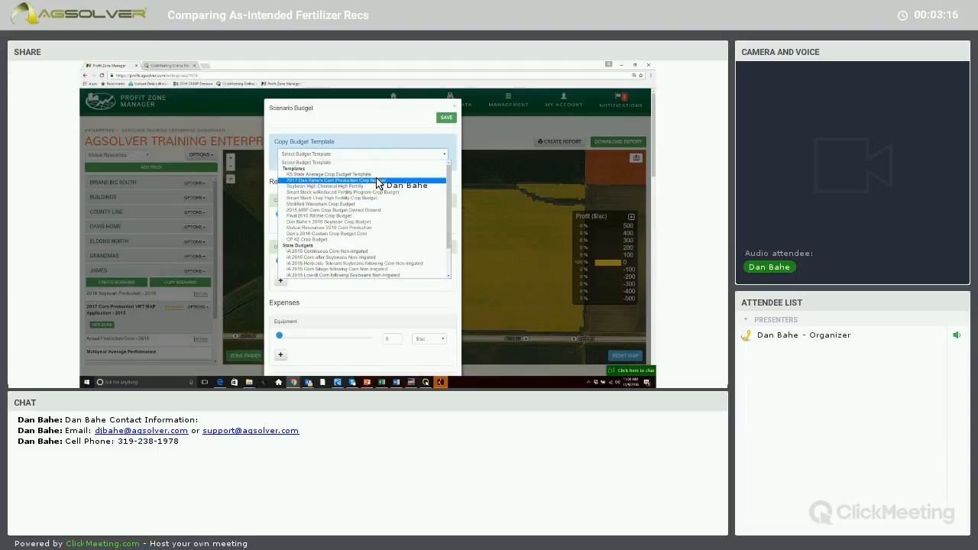
{"action": "left_click", "coordinate": [376, 181]}
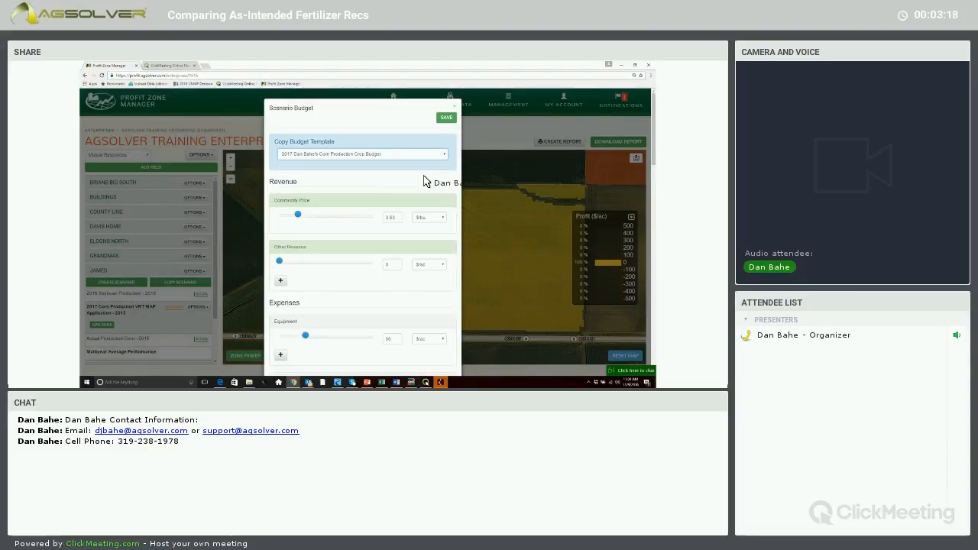
{"action": "left_click_drag", "start_coordinate": [655, 149], "coordinate": [657, 175]}
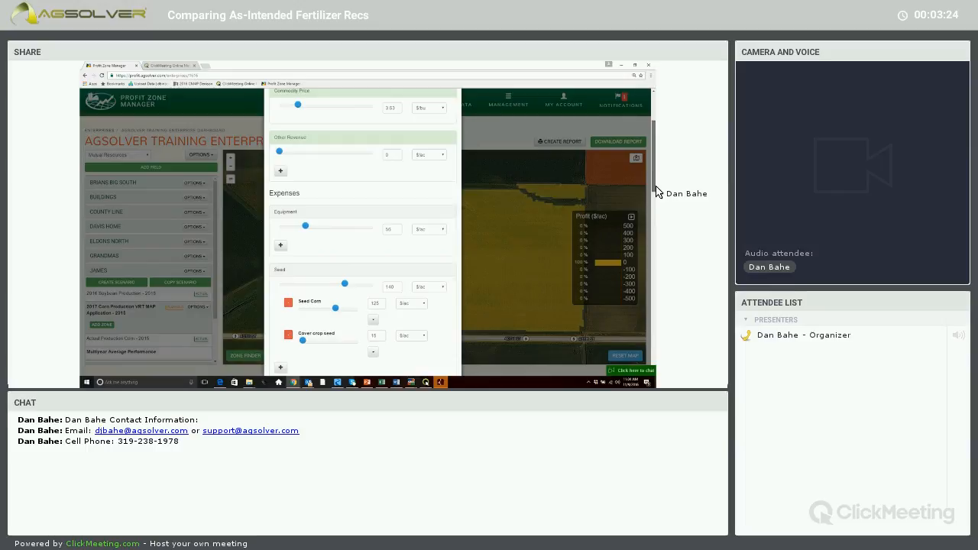
{"action": "left_click_drag", "start_coordinate": [656, 191], "coordinate": [656, 216]}
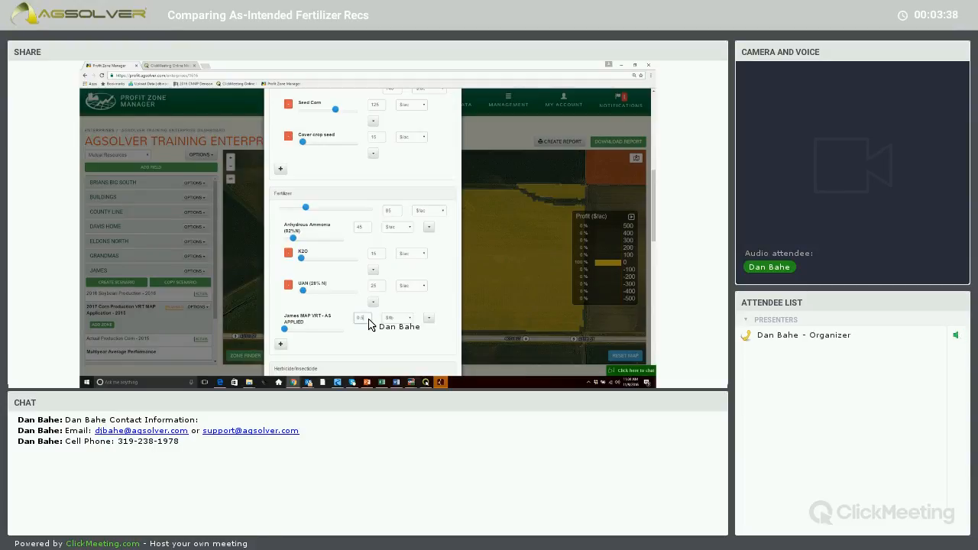
{"action": "key", "text": "BackSpace"}
{"action": "type", "text": "22"}
{"action": "left_click_drag", "start_coordinate": [656, 238], "coordinate": [656, 167]}
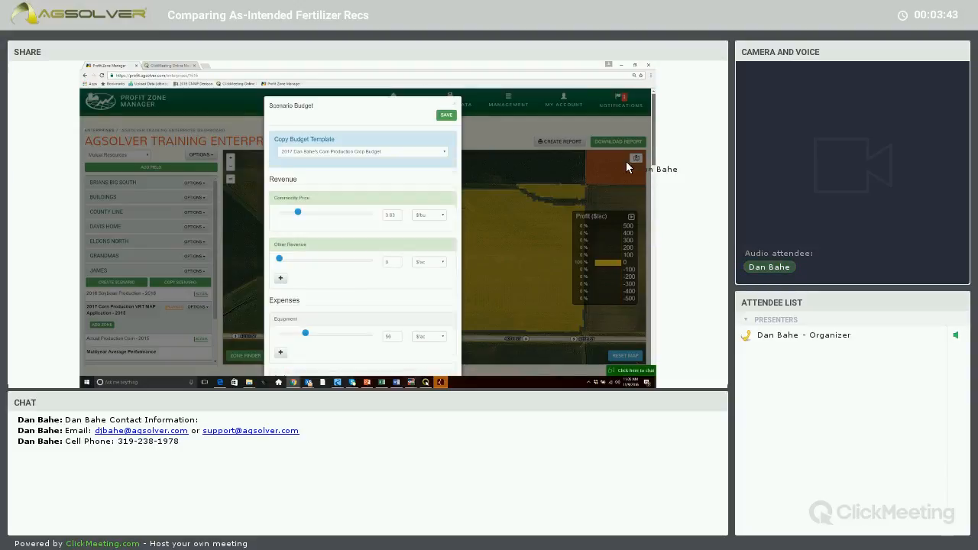
{"action": "left_click", "coordinate": [446, 116]}
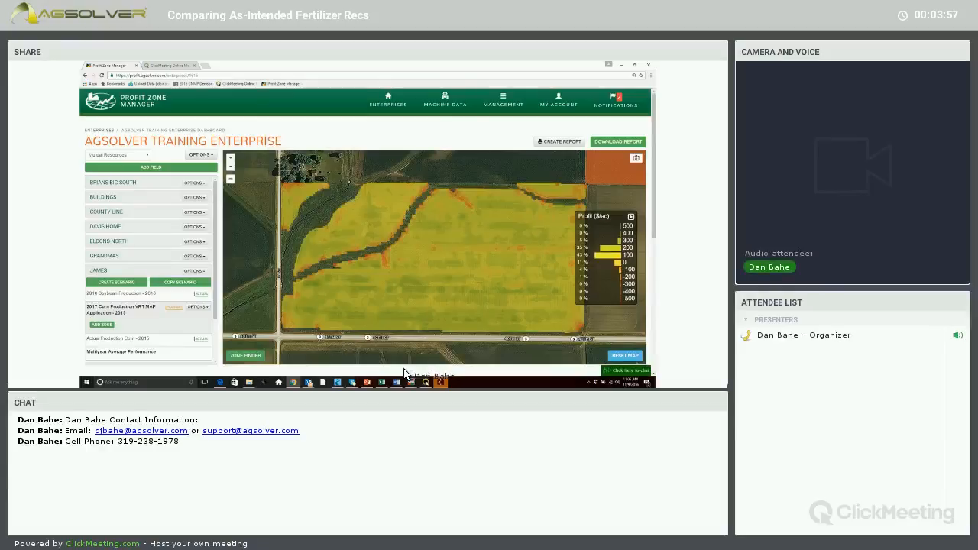
Switch to Ag Leader SMS and compare the variable-rate fertilizer prescription in Map 1 with the uniform prescription in Map 2.
{"action": "mouse_move", "coordinate": [411, 375]}
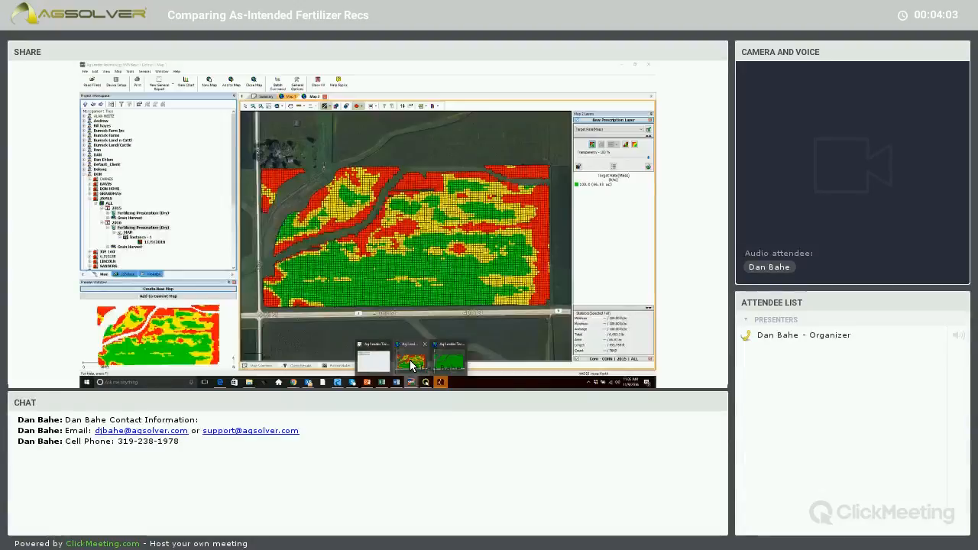
{"action": "left_click", "coordinate": [410, 365]}
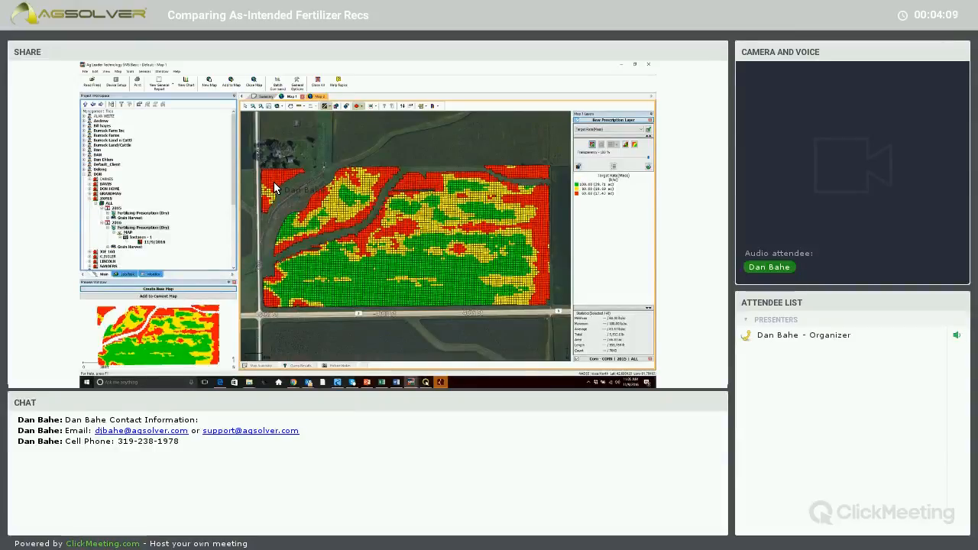
{"action": "mouse_move", "coordinate": [275, 187]}
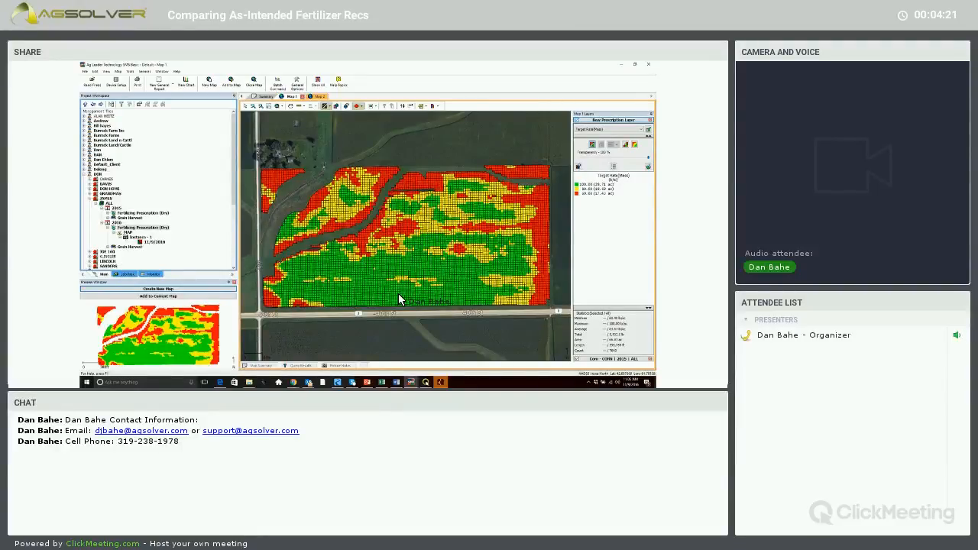
{"action": "mouse_move", "coordinate": [399, 298]}
{"action": "mouse_move", "coordinate": [454, 288]}
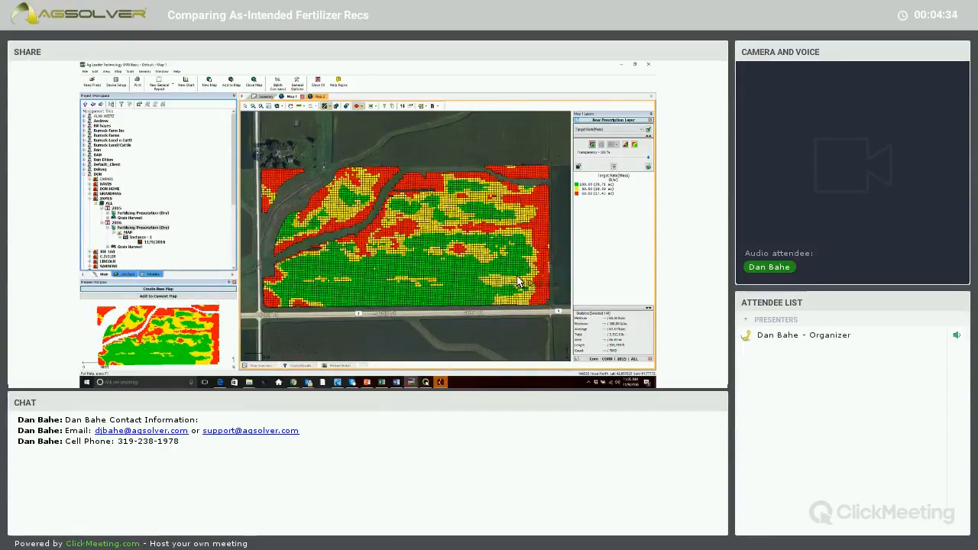
{"action": "mouse_move", "coordinate": [498, 280]}
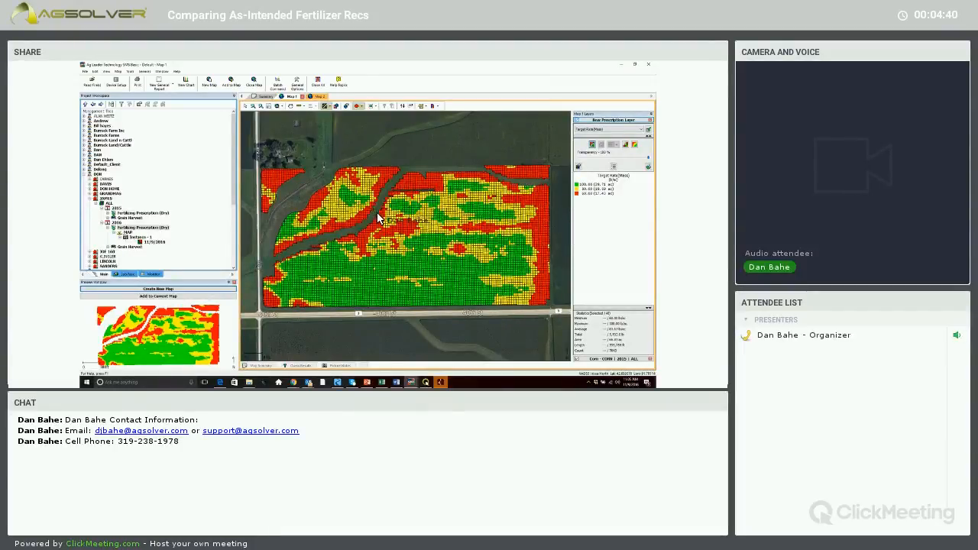
{"action": "mouse_move", "coordinate": [379, 214]}
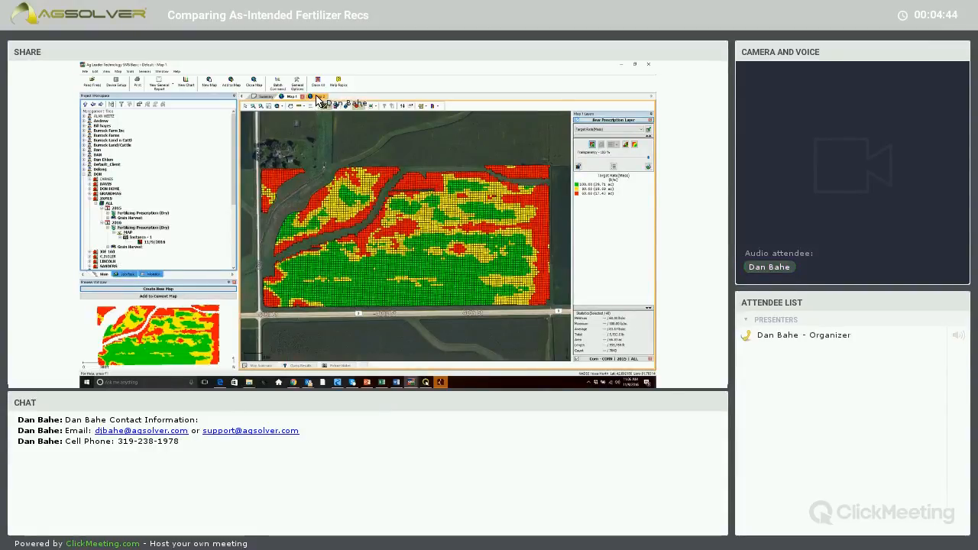
{"action": "left_click", "coordinate": [317, 98]}
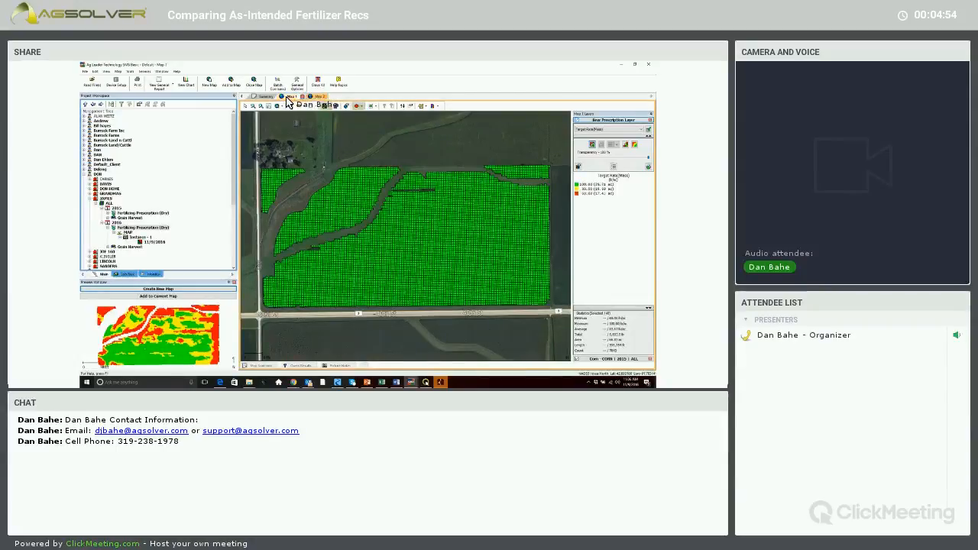
{"action": "left_click", "coordinate": [289, 97]}
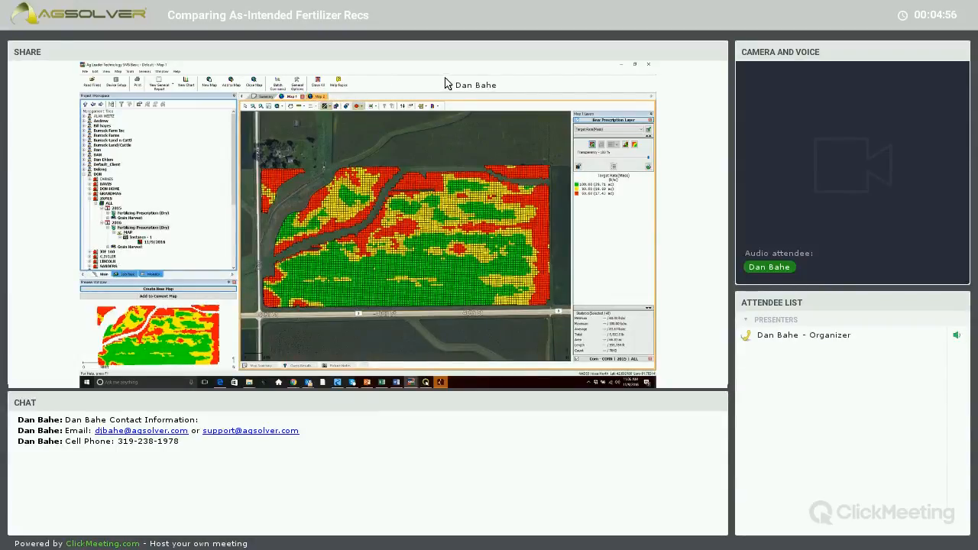
{"action": "left_click", "coordinate": [426, 383]}
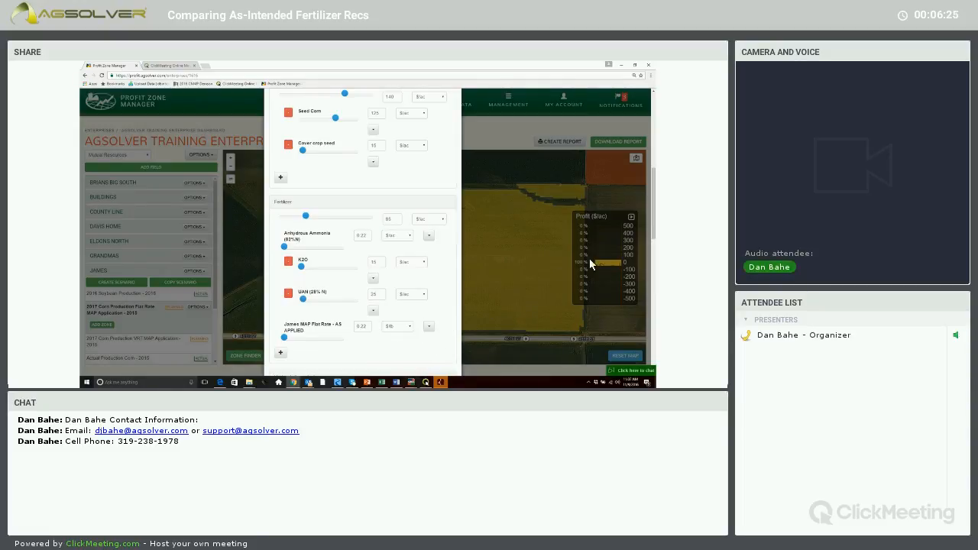
Save the budget of the 2017 Corn Production Flat Rate MAP Application scenario in Profit Zone Manager.
{"action": "left_click_drag", "start_coordinate": [654, 183], "coordinate": [648, 129]}
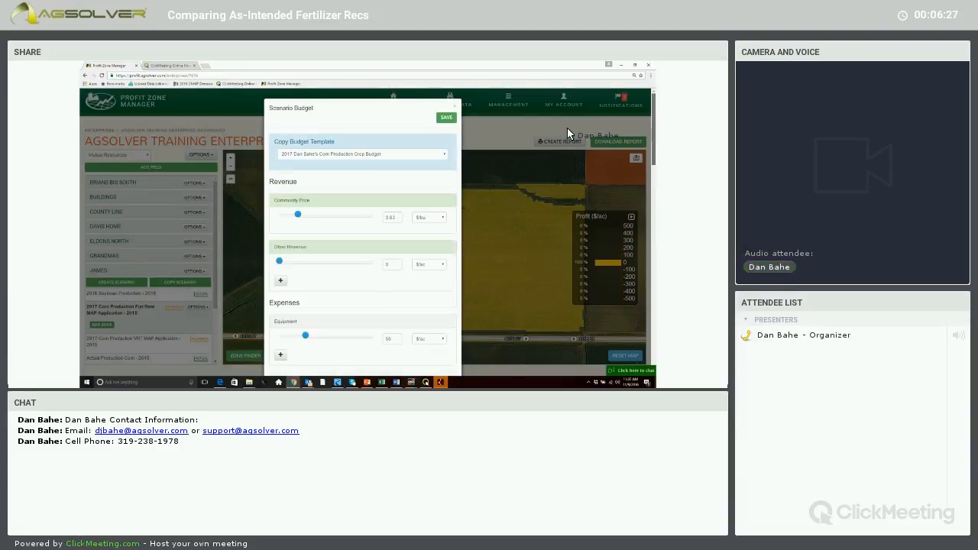
{"action": "left_click", "coordinate": [446, 120]}
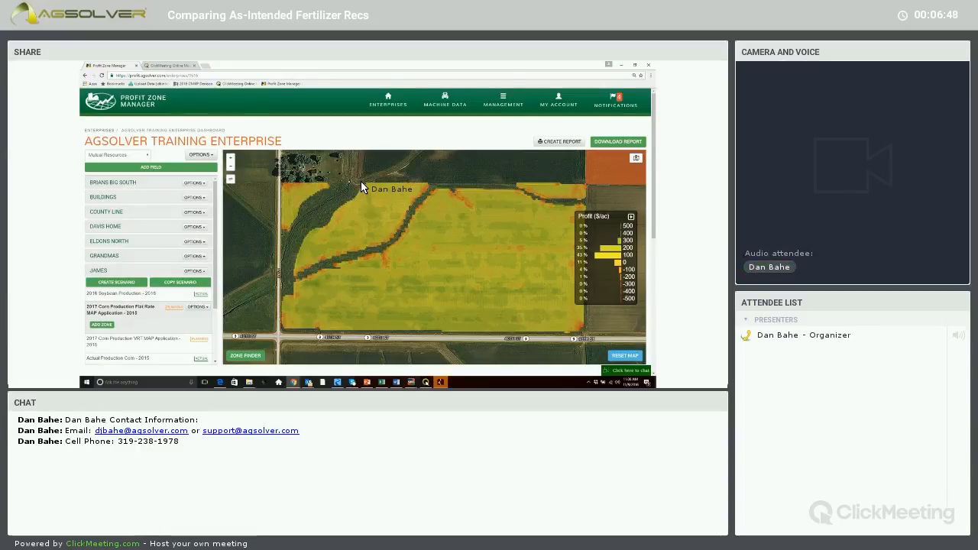
Compare the expanded field's 2017 Corn Production Flat Rate MAP Application scenario with its 2017 Corn Production VRT MAP Application scenario.
{"action": "left_click", "coordinate": [197, 270]}
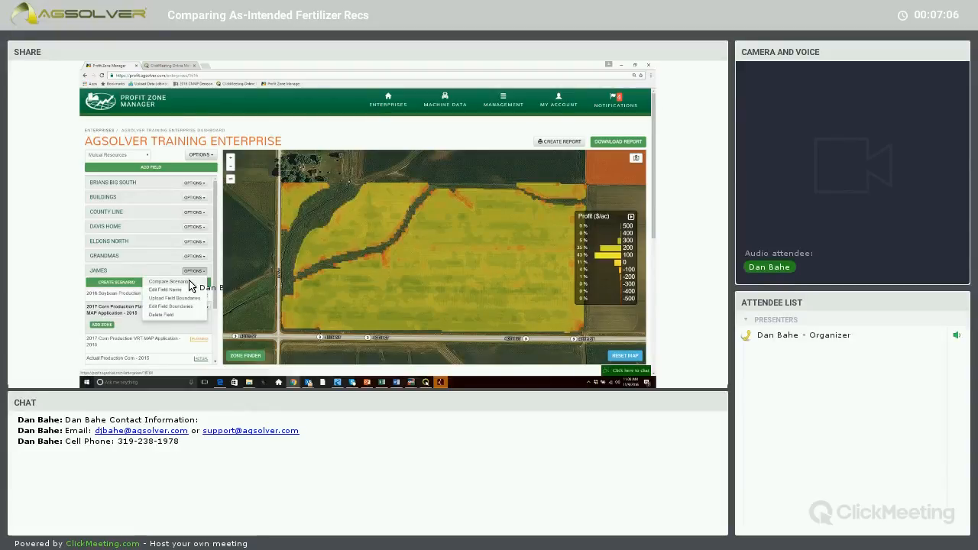
{"action": "left_click", "coordinate": [190, 284]}
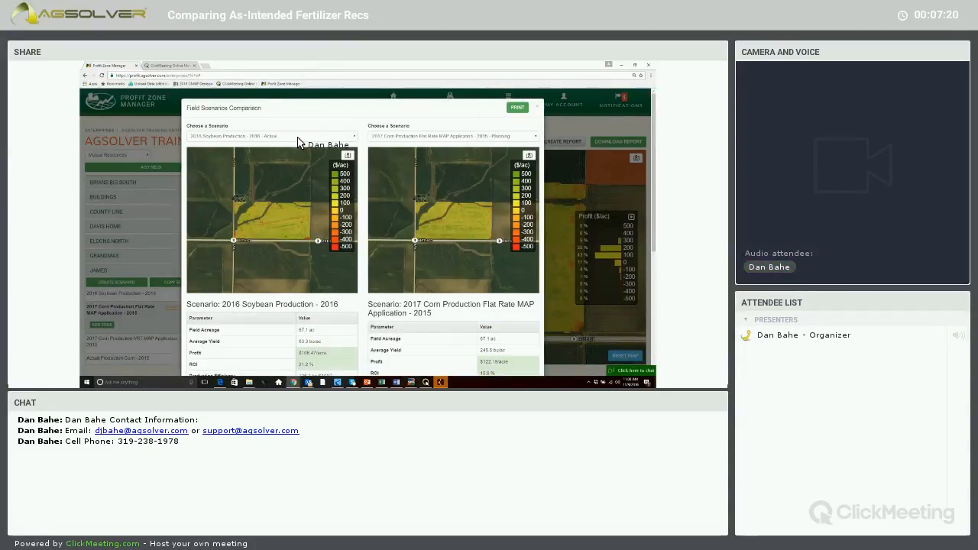
{"action": "left_click", "coordinate": [297, 139]}
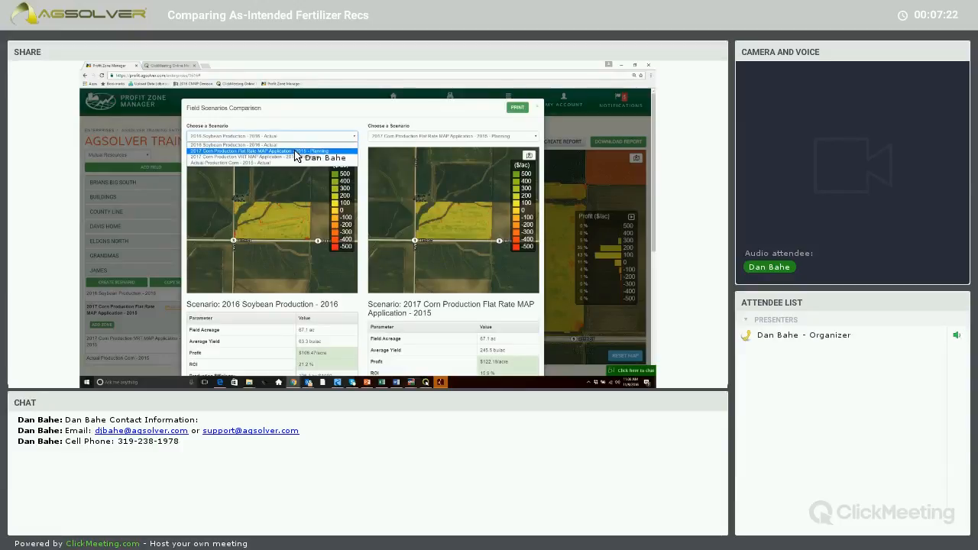
{"action": "left_click", "coordinate": [295, 150]}
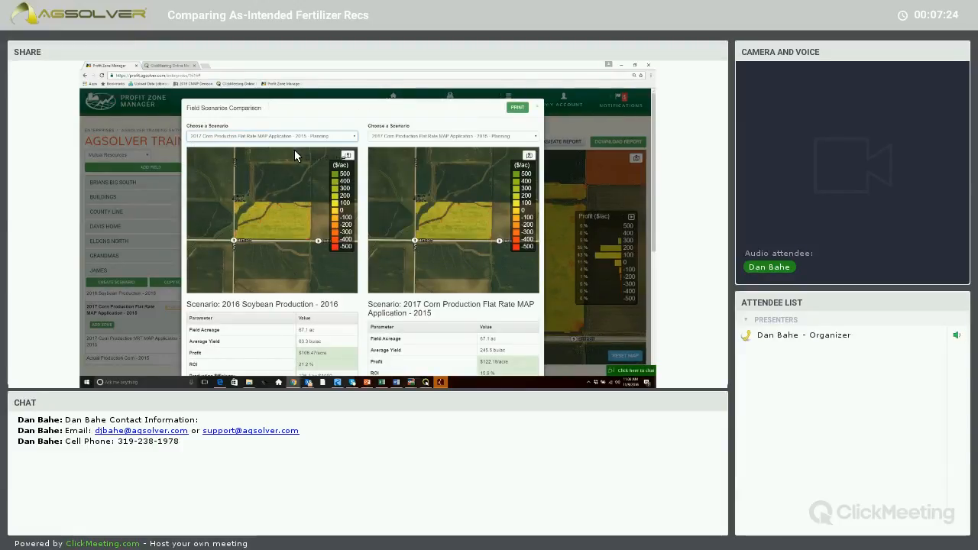
{"action": "left_click", "coordinate": [411, 138]}
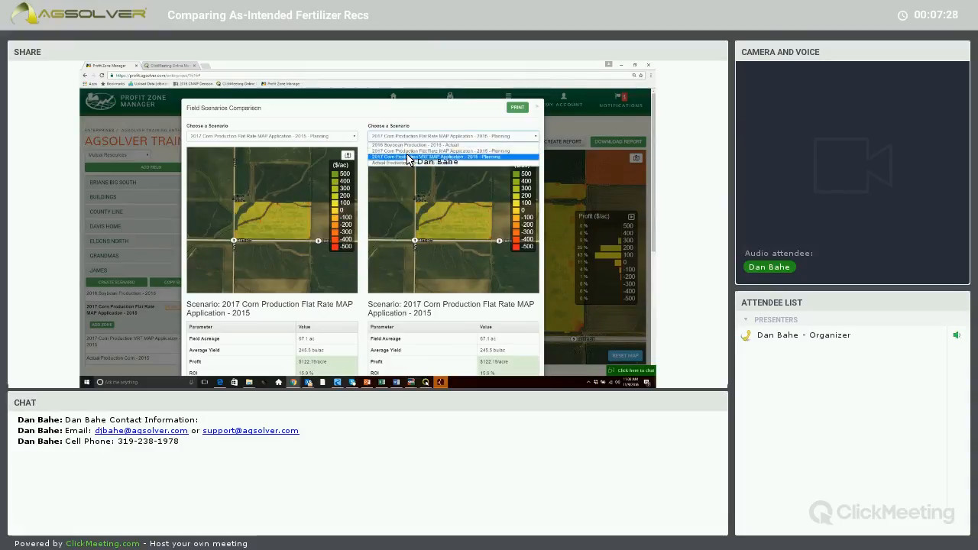
{"action": "left_click", "coordinate": [407, 157]}
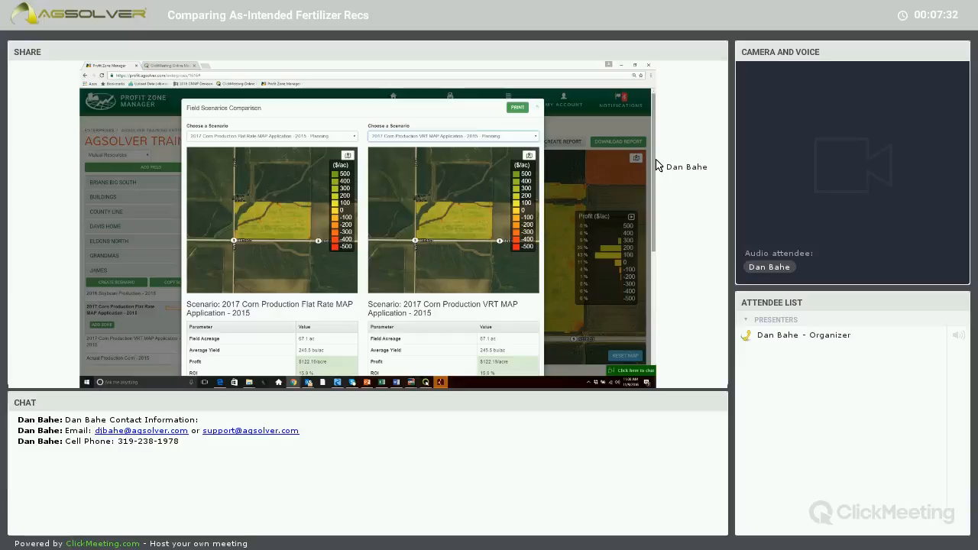
{"action": "left_click_drag", "start_coordinate": [656, 189], "coordinate": [656, 225]}
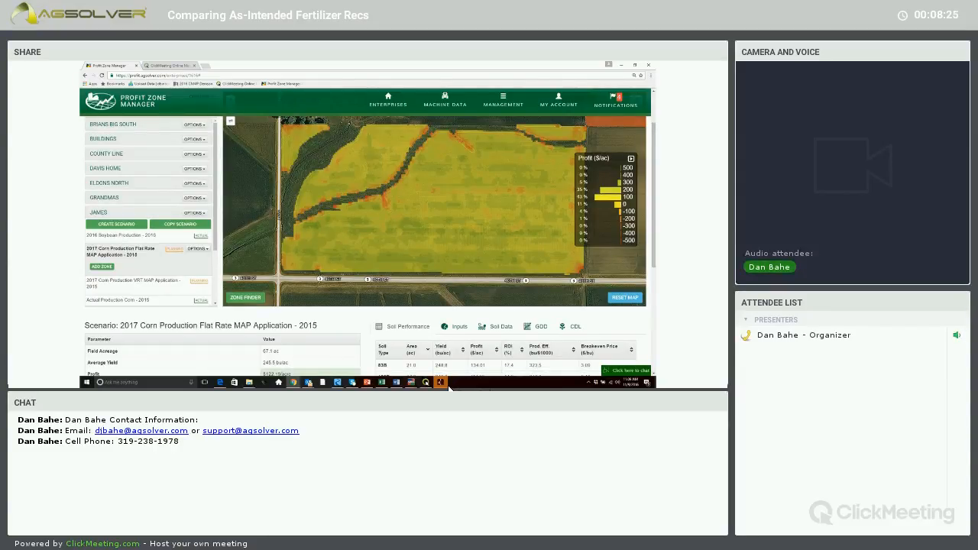
{"action": "mouse_move", "coordinate": [449, 387]}
{"action": "left_click", "coordinate": [195, 213]}
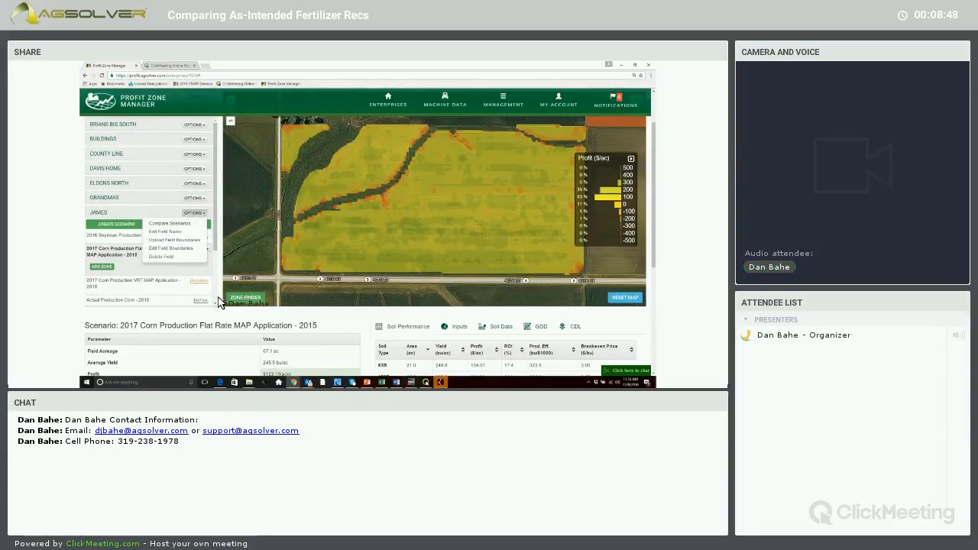
{"action": "left_click", "coordinate": [365, 374]}
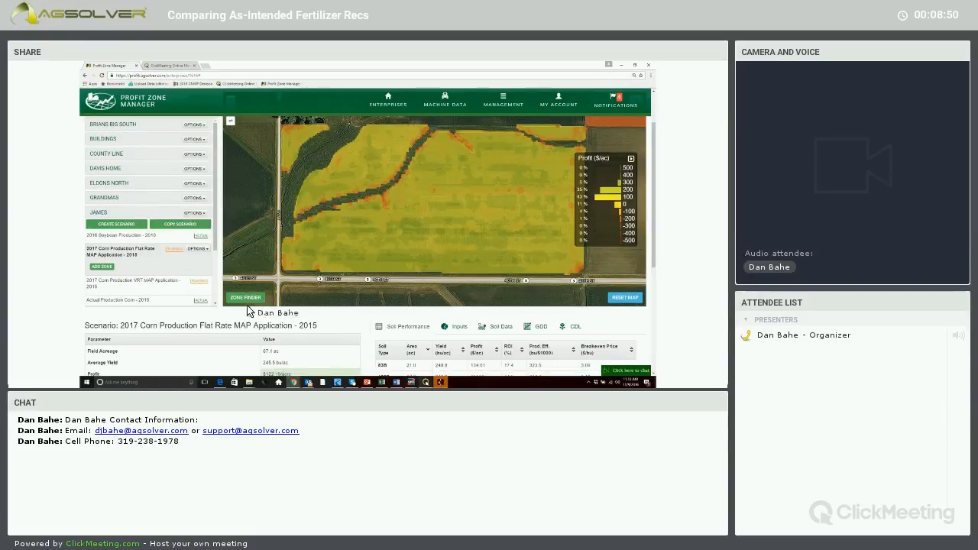
{"action": "left_click", "coordinate": [197, 249]}
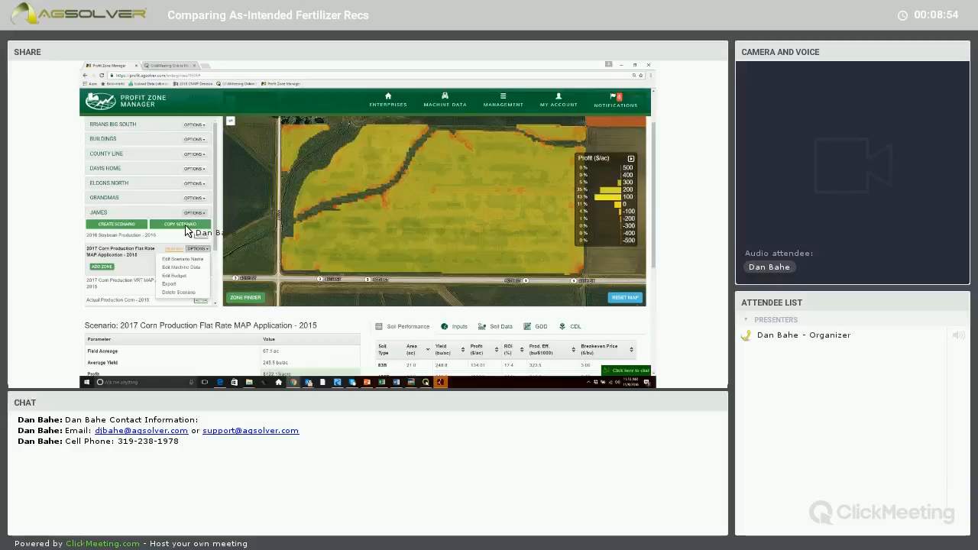
Set the field scenarios comparison to 2017 Corn Production VRT MAP Application against the Flat Rate scenario and examine both summaries and profit charts.
{"action": "left_click", "coordinate": [194, 212]}
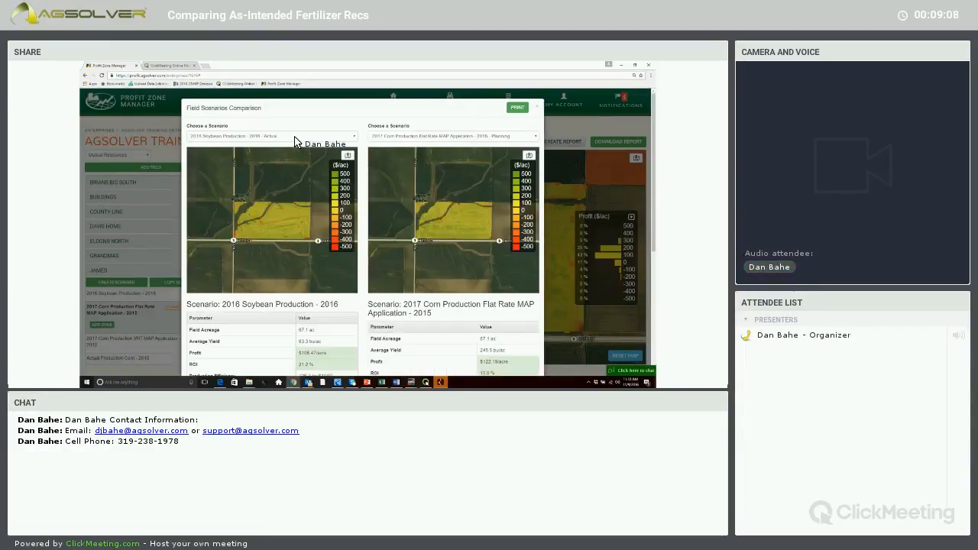
{"action": "left_click", "coordinate": [295, 139]}
{"action": "left_click", "coordinate": [291, 144]}
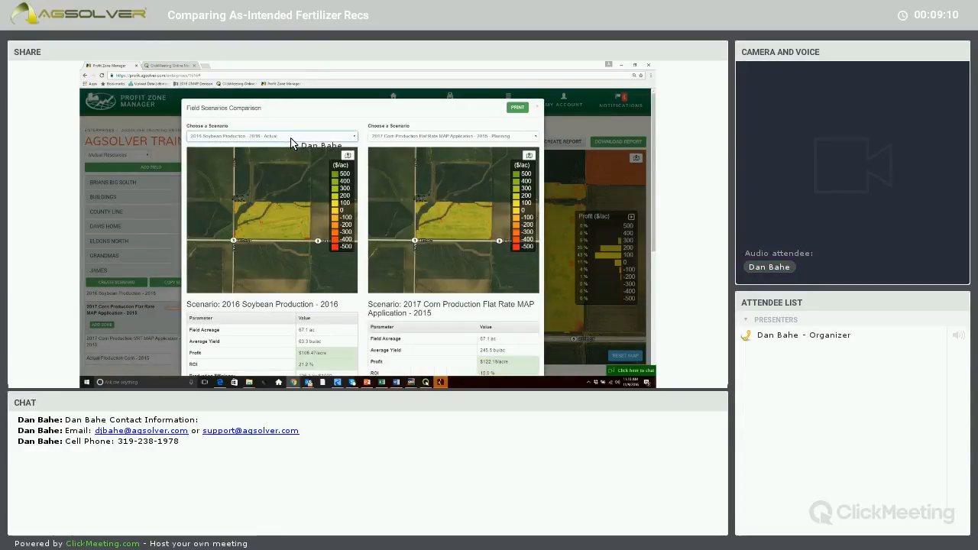
{"action": "left_click", "coordinate": [288, 137]}
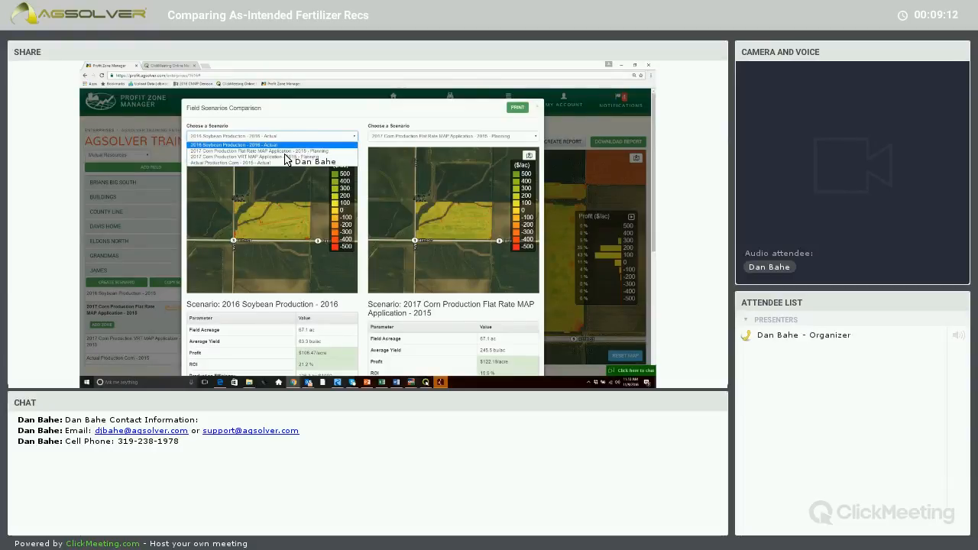
{"action": "left_click", "coordinate": [283, 155]}
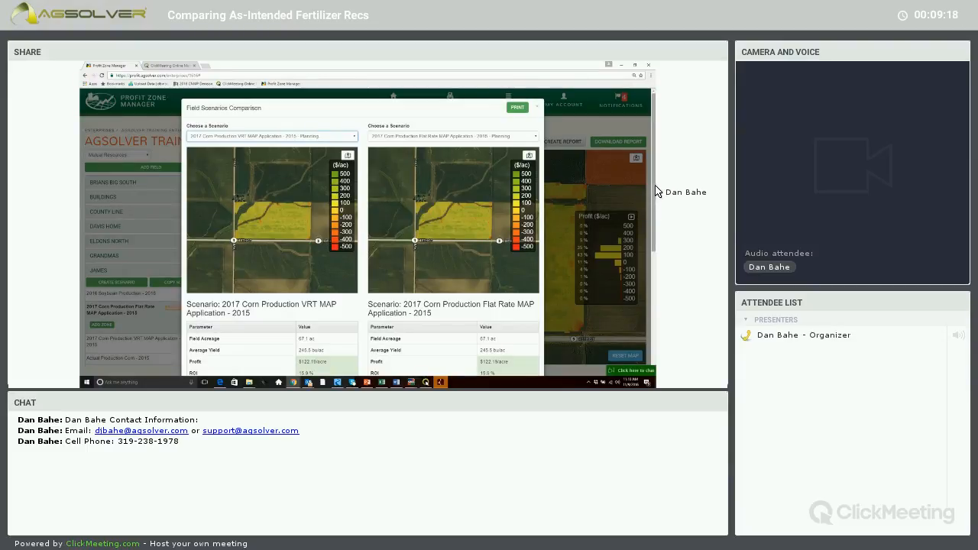
{"action": "left_click_drag", "start_coordinate": [656, 220], "coordinate": [656, 311]}
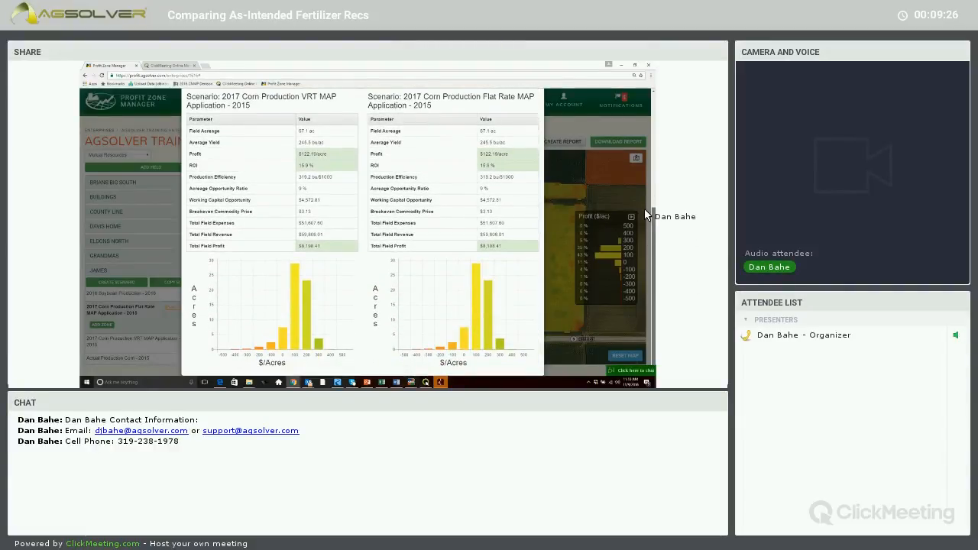
{"action": "scroll", "coordinate": [538, 111], "scroll_direction": "up", "scroll_amount": 5}
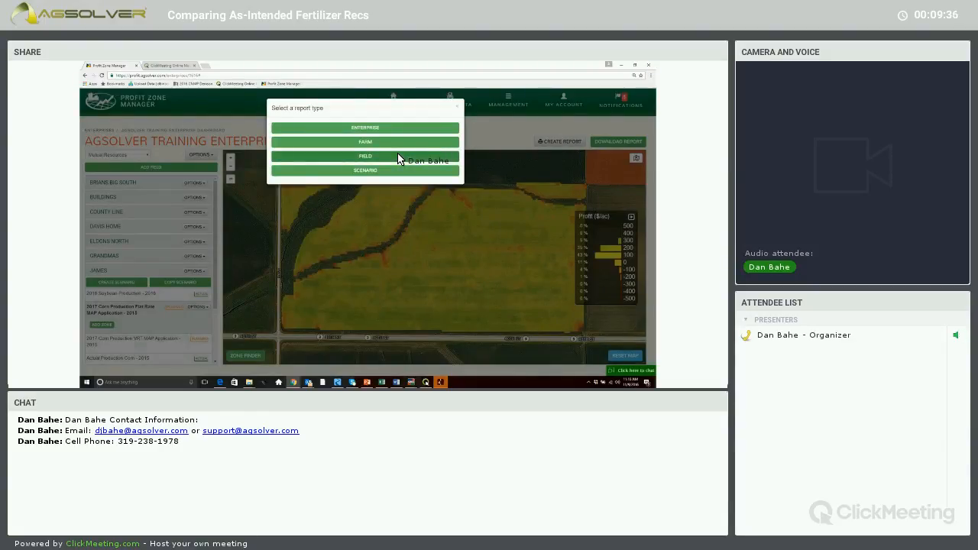
Generate a Field Report for the expanded field in Mutual Resources, including the As-Applied report for 2016.
{"action": "left_click", "coordinate": [398, 157]}
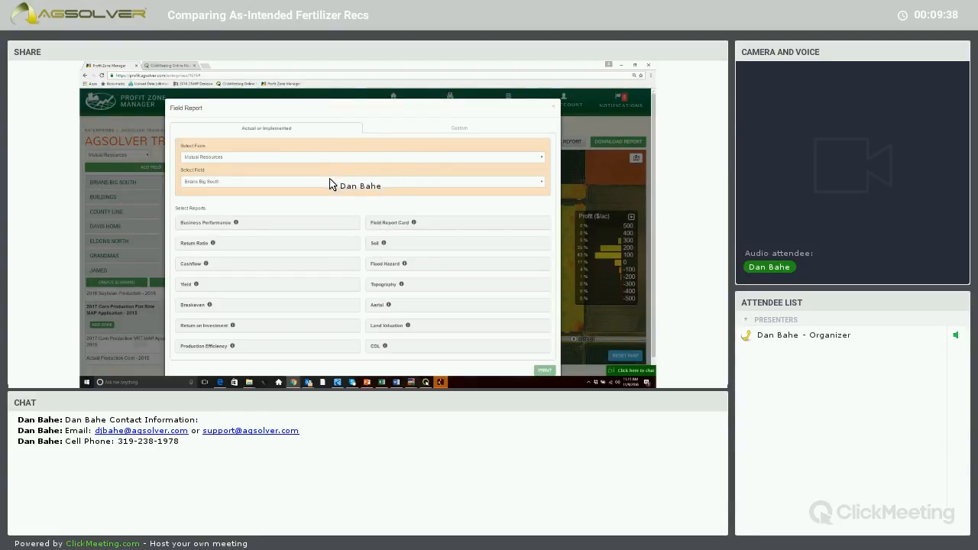
{"action": "left_click", "coordinate": [258, 183]}
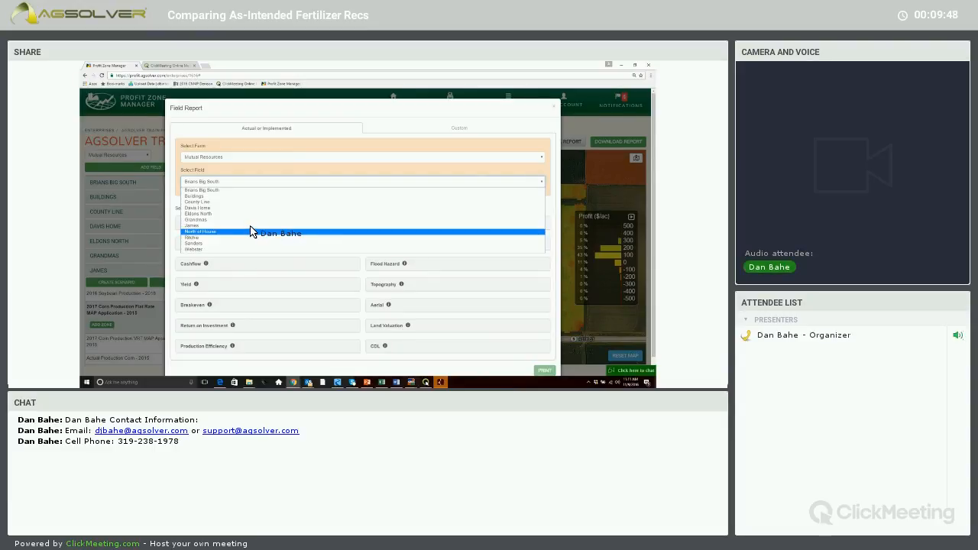
{"action": "left_click", "coordinate": [253, 226]}
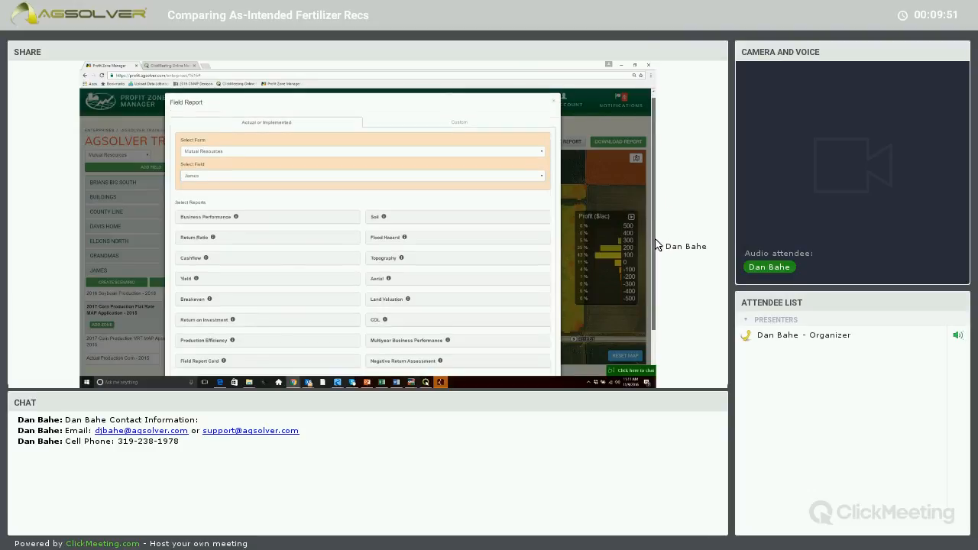
{"action": "scroll", "coordinate": [655, 242], "scroll_direction": "down", "scroll_amount": 1}
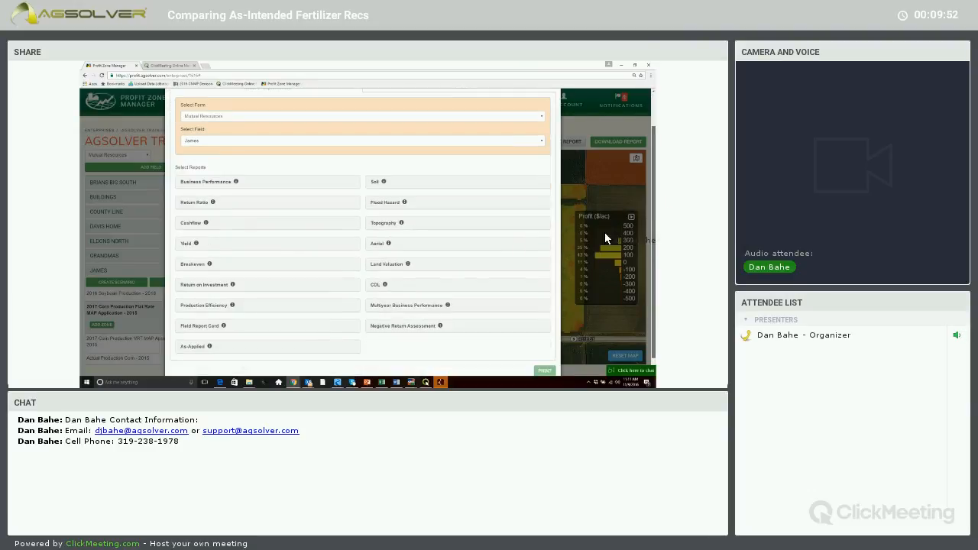
{"action": "left_click", "coordinate": [184, 357]}
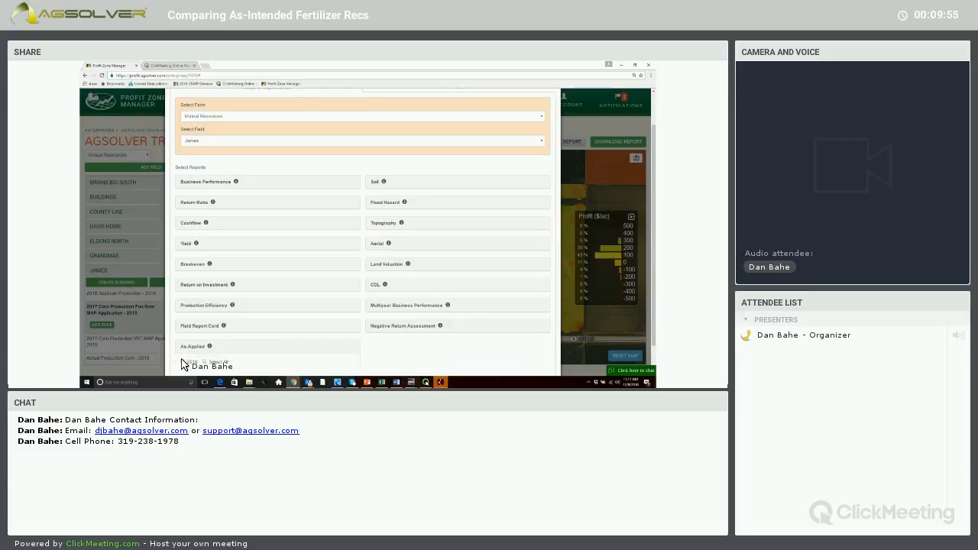
{"action": "left_click", "coordinate": [182, 362]}
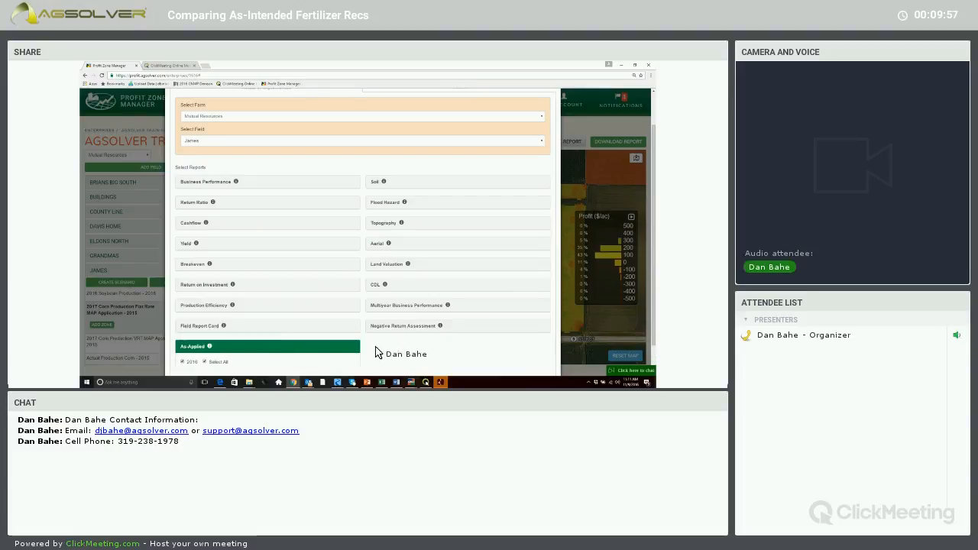
{"action": "scroll", "coordinate": [634, 314], "scroll_direction": "down", "scroll_amount": 1}
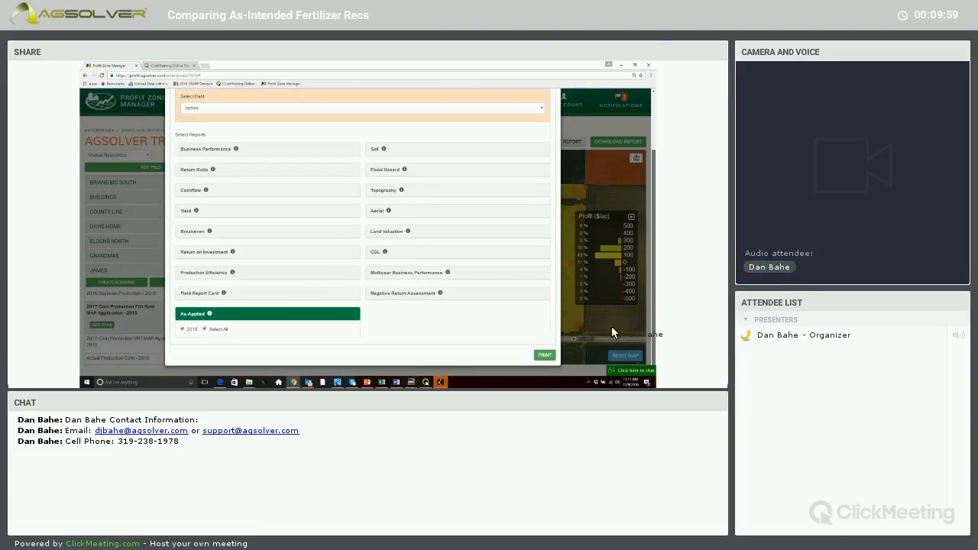
{"action": "left_click", "coordinate": [551, 353]}
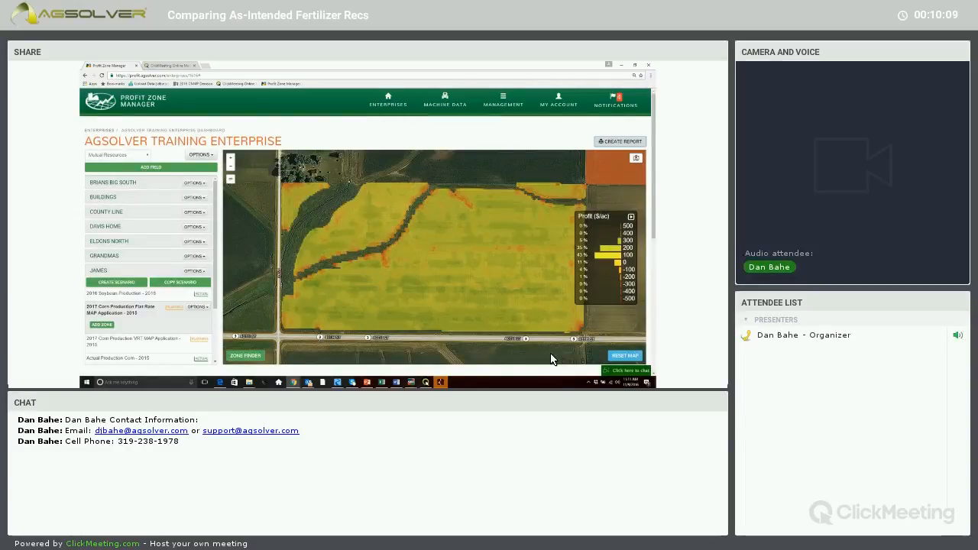
Open the generated report, move the ClickMeeting window out of its way, and review the As-Applied page for 2016 Soybean Production.
{"action": "left_click", "coordinate": [427, 383]}
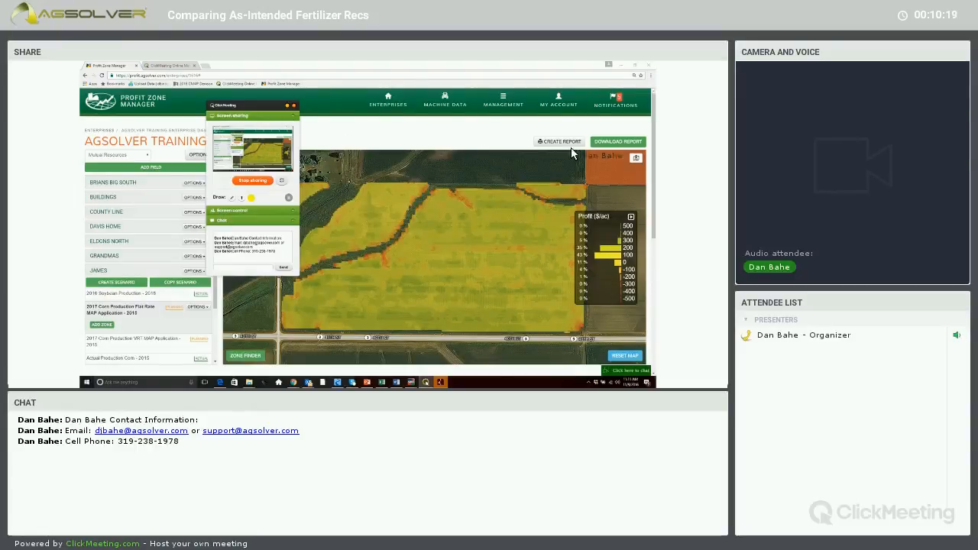
{"action": "left_click", "coordinate": [619, 143]}
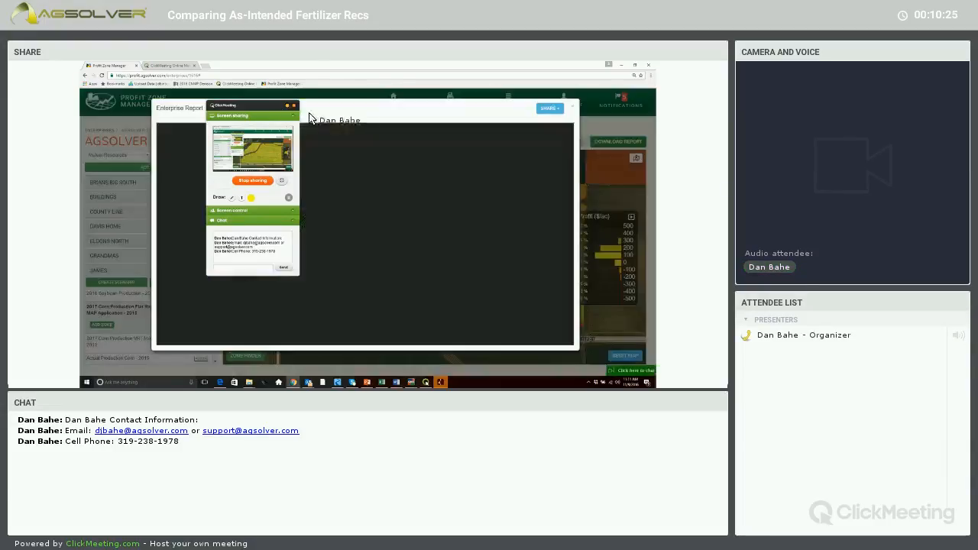
{"action": "left_click_drag", "start_coordinate": [258, 109], "coordinate": [107, 165]}
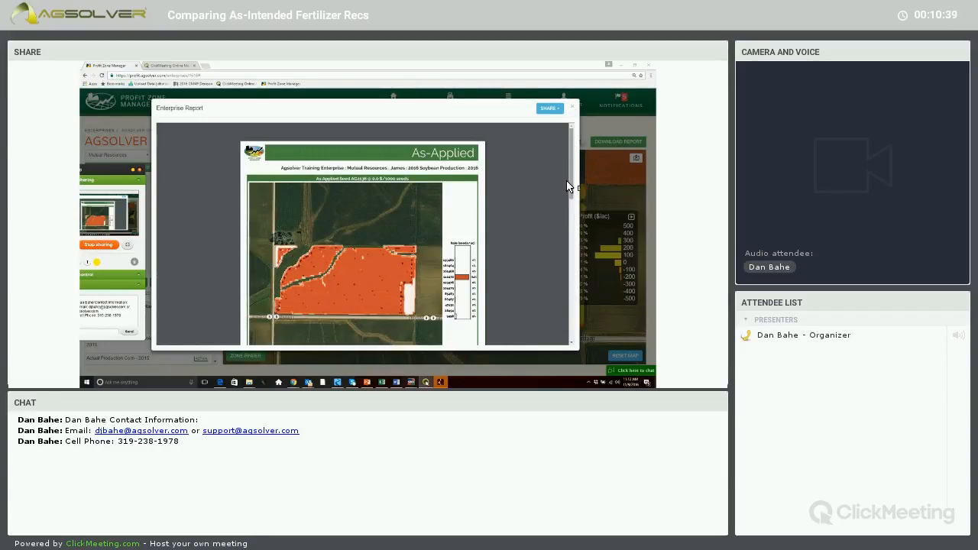
{"action": "scroll", "coordinate": [568, 249], "scroll_direction": "down", "scroll_amount": 10}
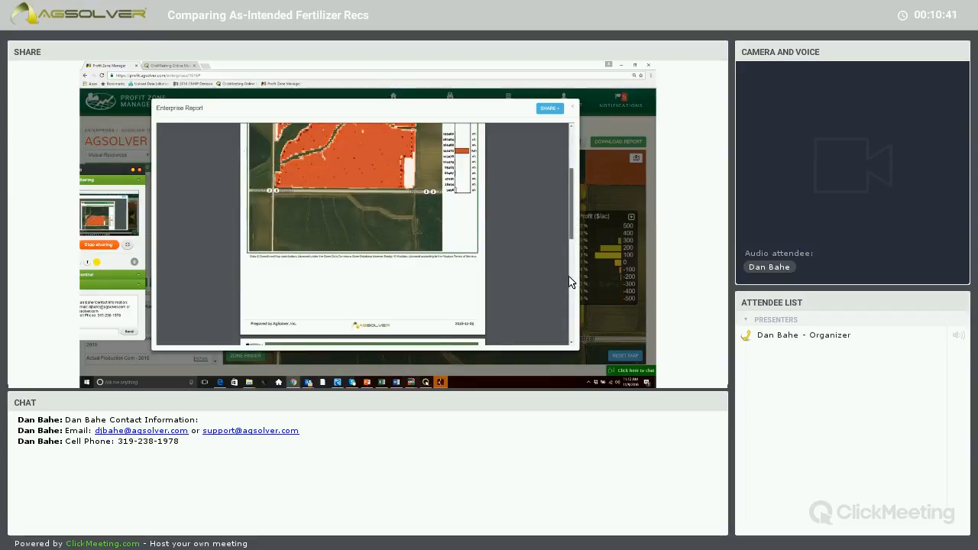
{"action": "scroll", "coordinate": [564, 220], "scroll_direction": "up", "scroll_amount": 10}
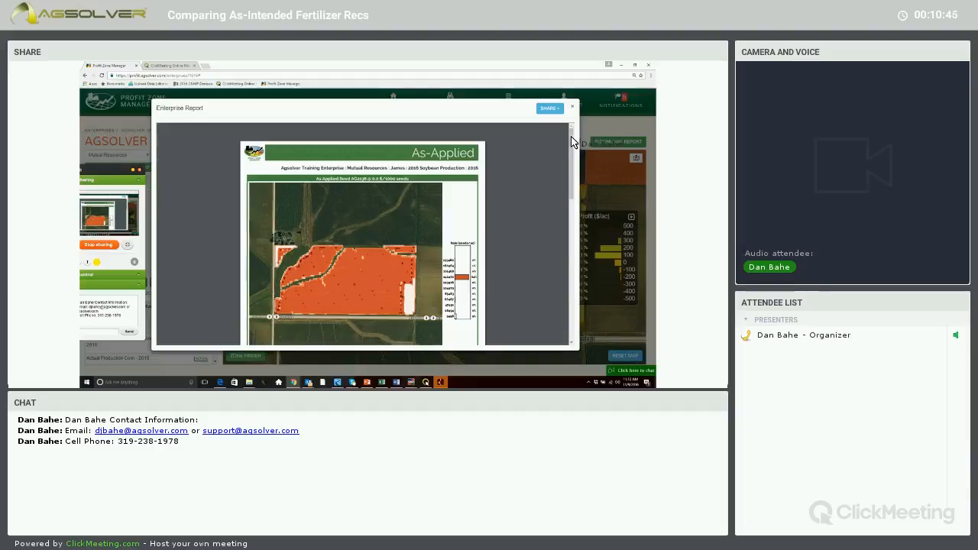
{"action": "left_click", "coordinate": [132, 165]}
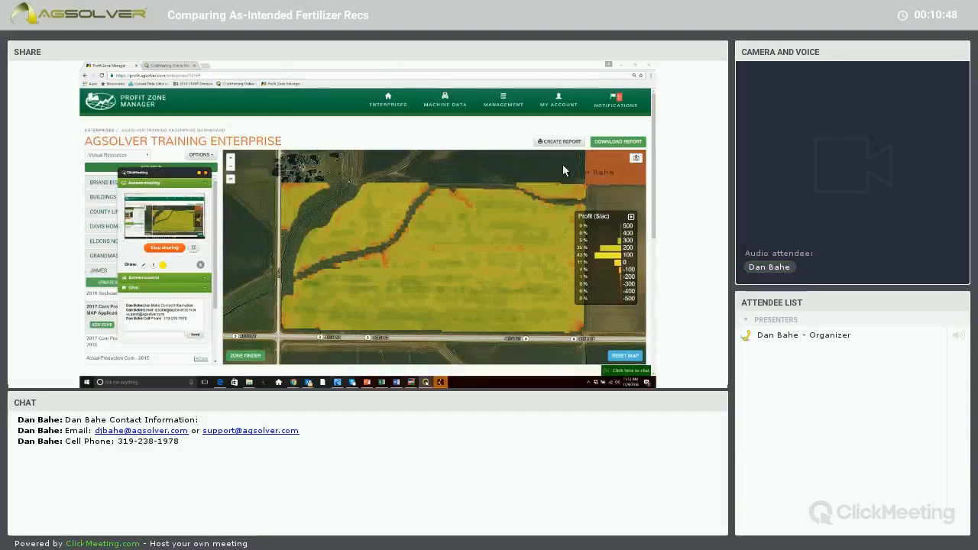